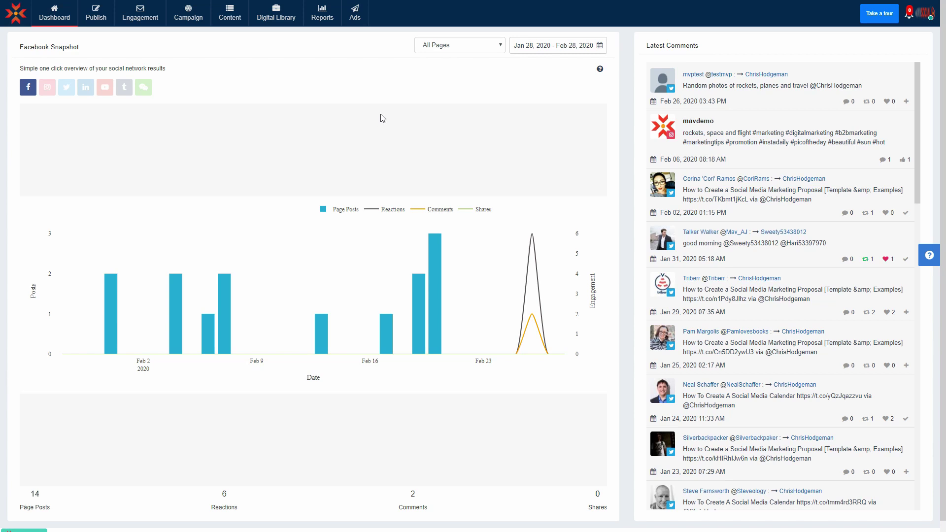
Open Post Manager from the Publish menu to get an empty post composer.
mouse_move(95, 12)
click(91, 36)
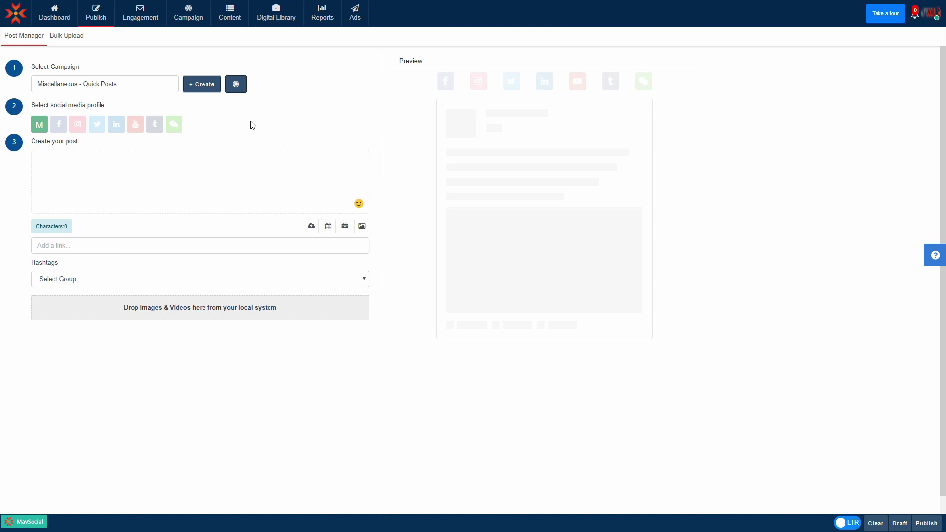
Choose 'test' from the Select Campaign dropdown for the new post.
click(175, 88)
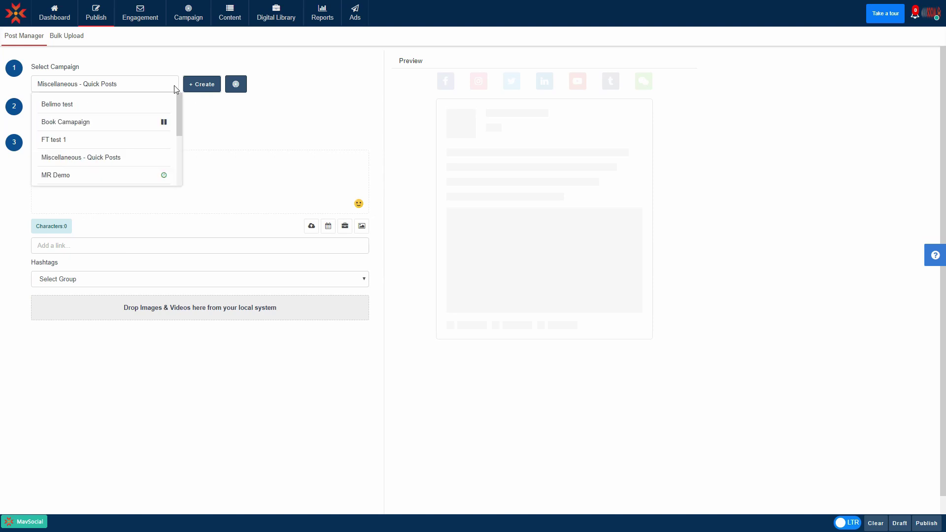
drag(182, 104, 176, 155)
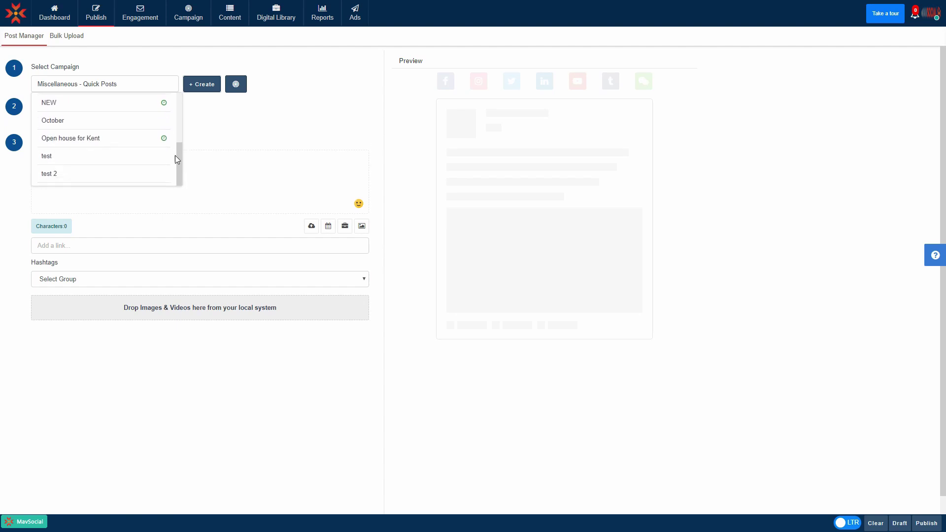
click(160, 157)
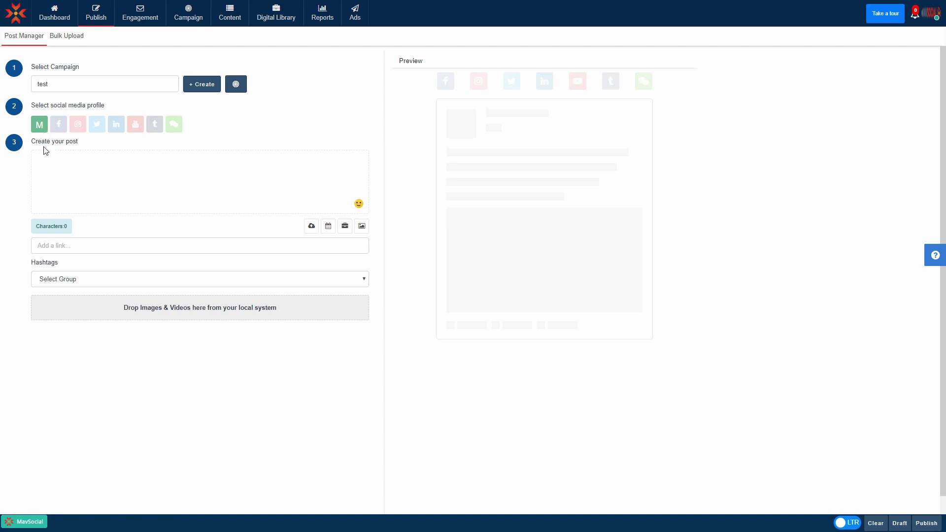
Write 'Check out these cool pictures!' and attach the beach, Statue of Liberty and escalator images.
click(46, 163)
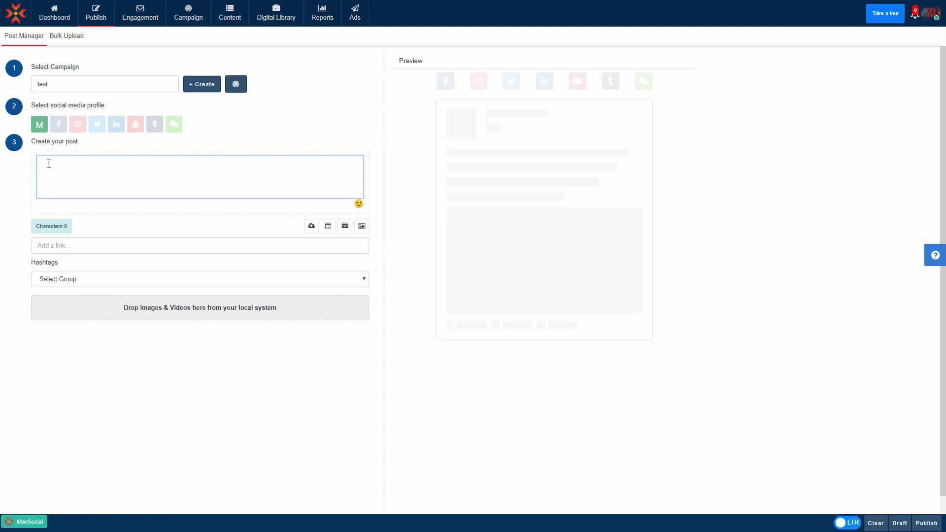
text(Check out these cool pic)
text(tures!)
click(344, 226)
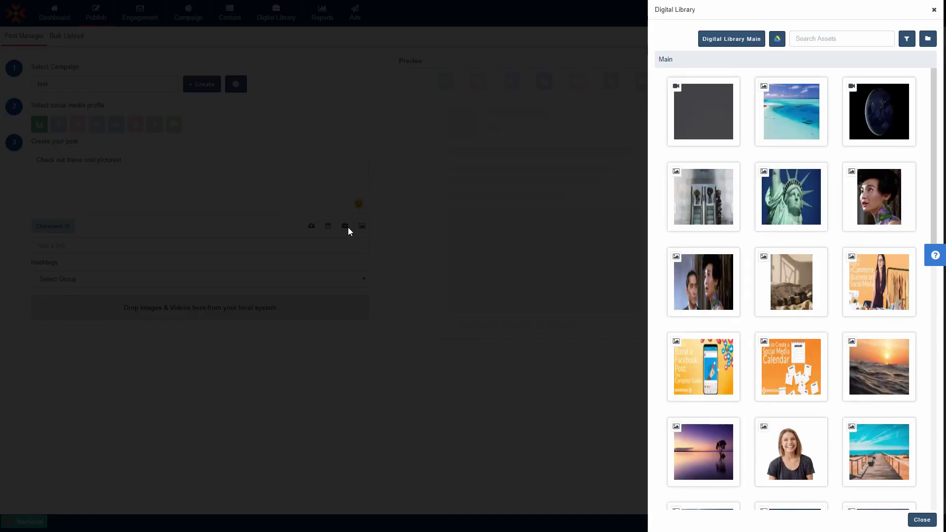
click(791, 111)
click(784, 192)
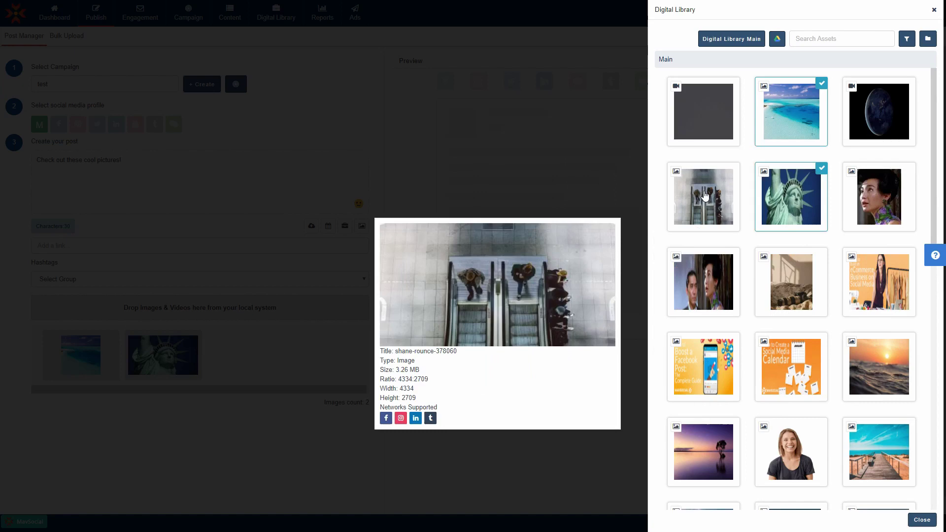
click(703, 197)
click(922, 520)
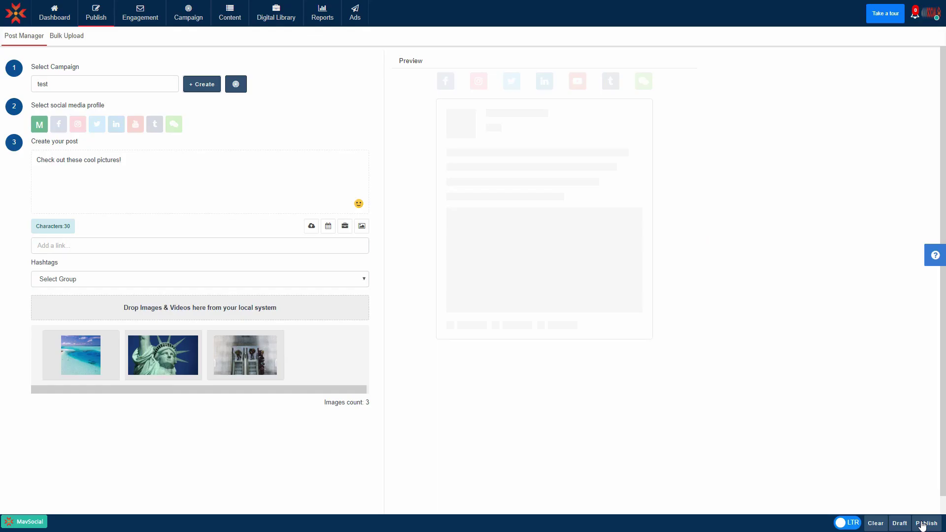
Add a shortened mavsocial.com link and the Holidays hashtags (#instadaily, #picoftheday, #beautiful, #sun, #hot).
click(301, 246)
text(mavsocial.com)
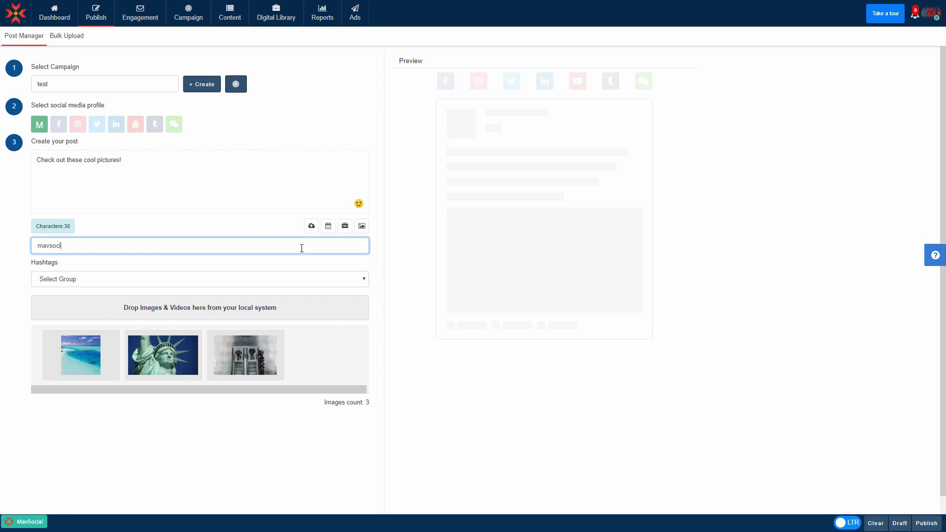
key(Return)
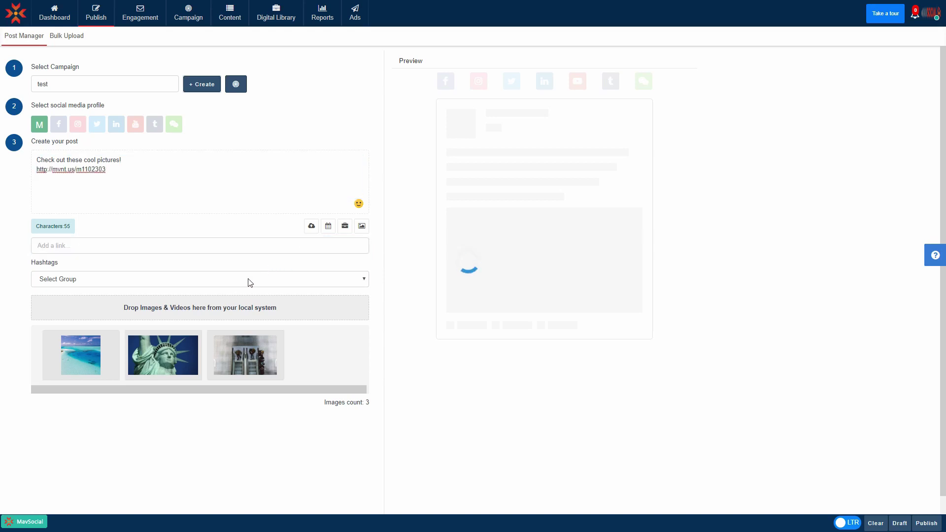
click(249, 281)
click(70, 328)
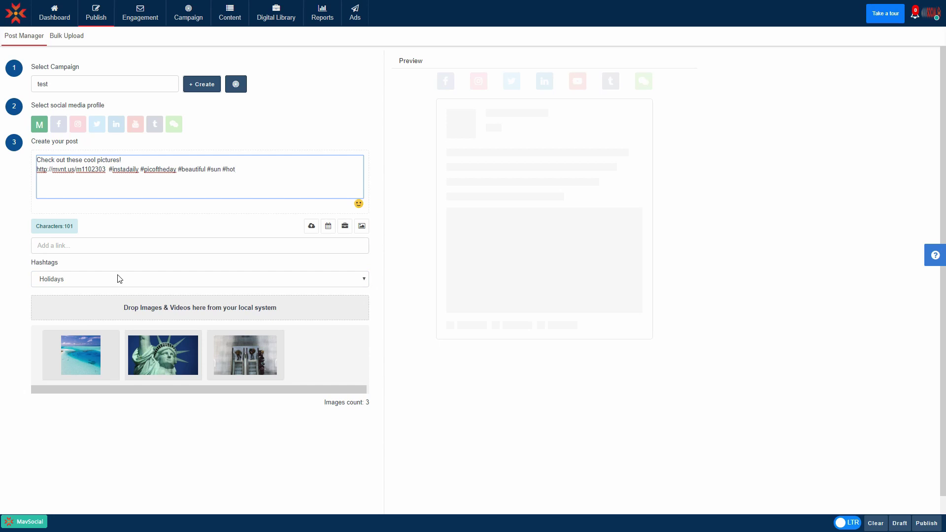
Add a Twitter profile and a Facebook page as the post's targets.
click(97, 124)
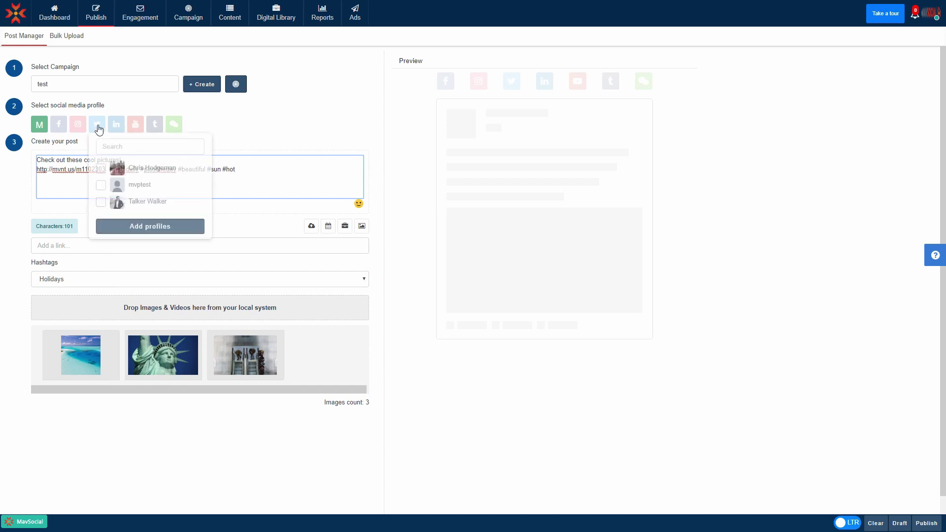
click(101, 188)
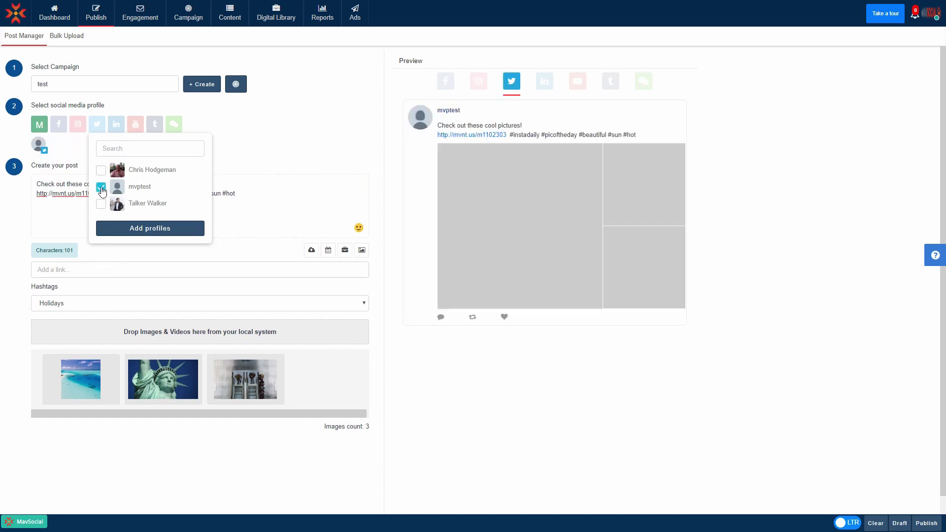
click(82, 173)
click(58, 126)
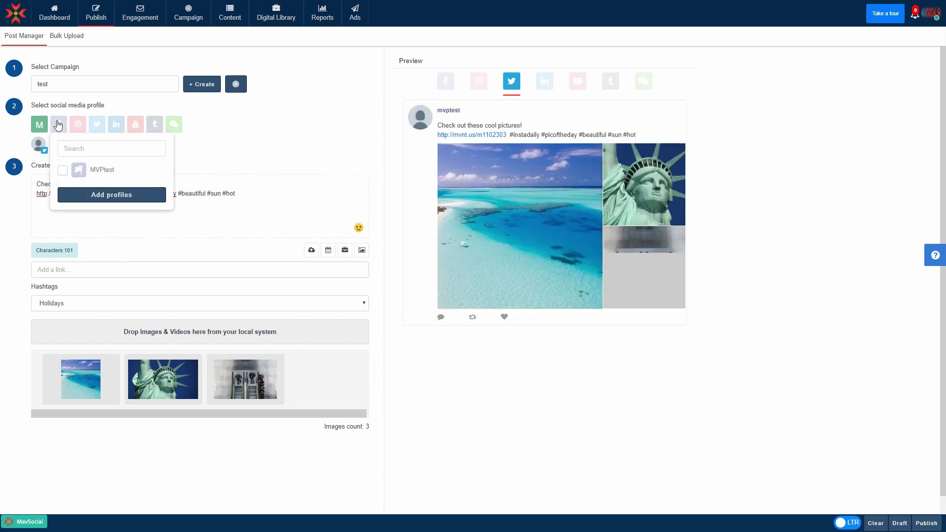
click(65, 169)
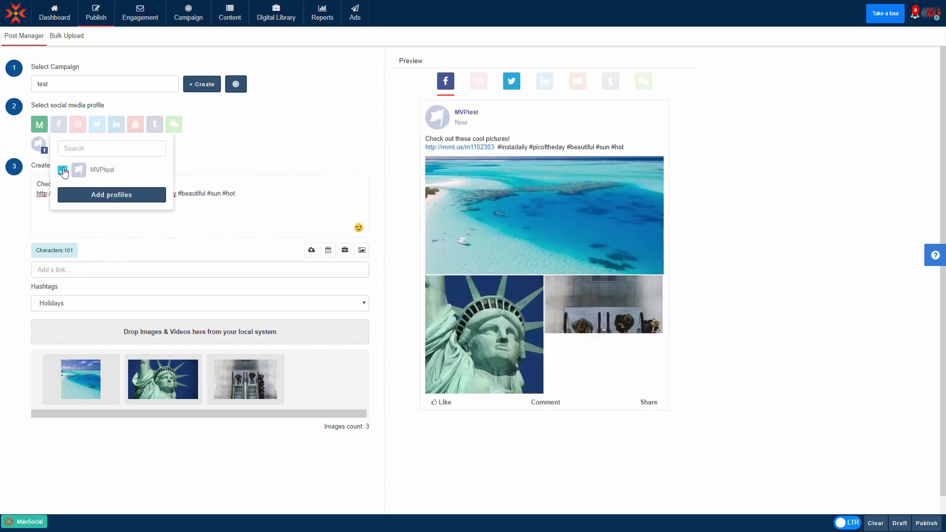
Add the LinkedIn page, then preview the post on Twitter and Facebook.
click(115, 126)
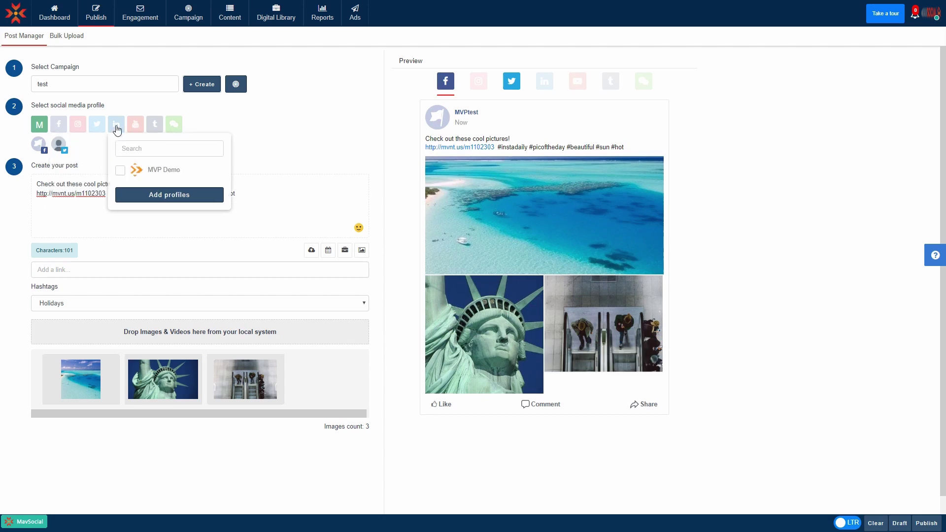
click(119, 171)
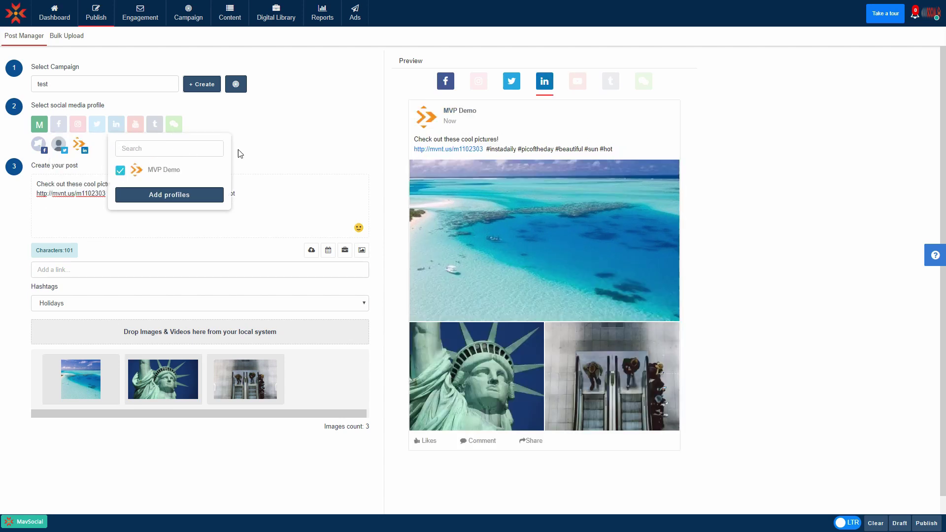
click(250, 152)
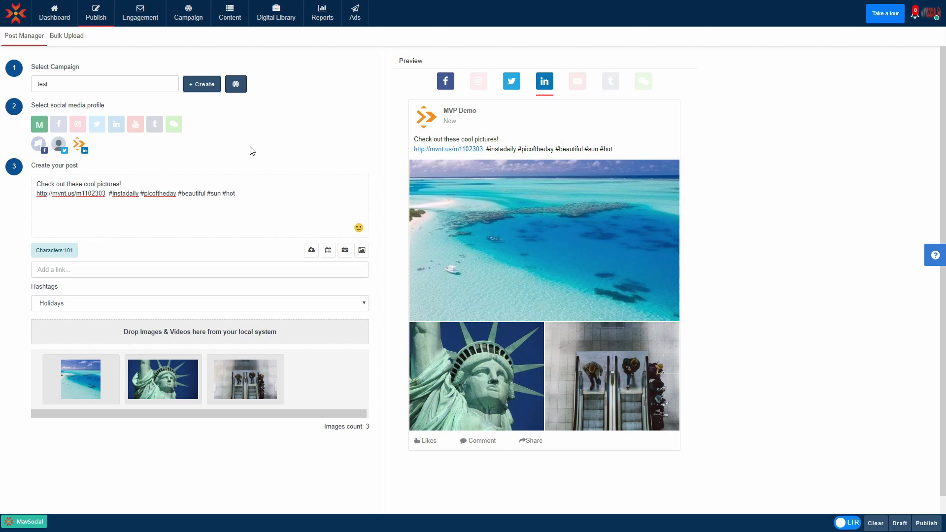
click(512, 81)
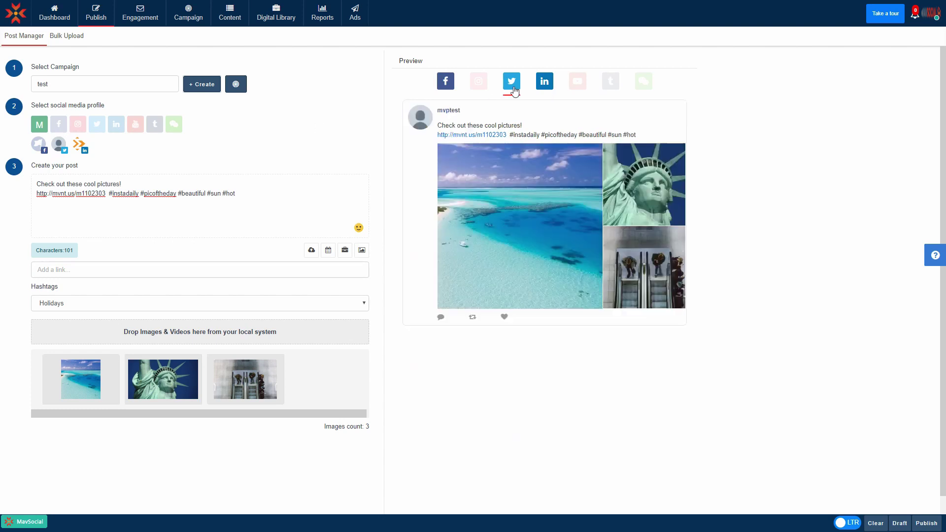
click(447, 82)
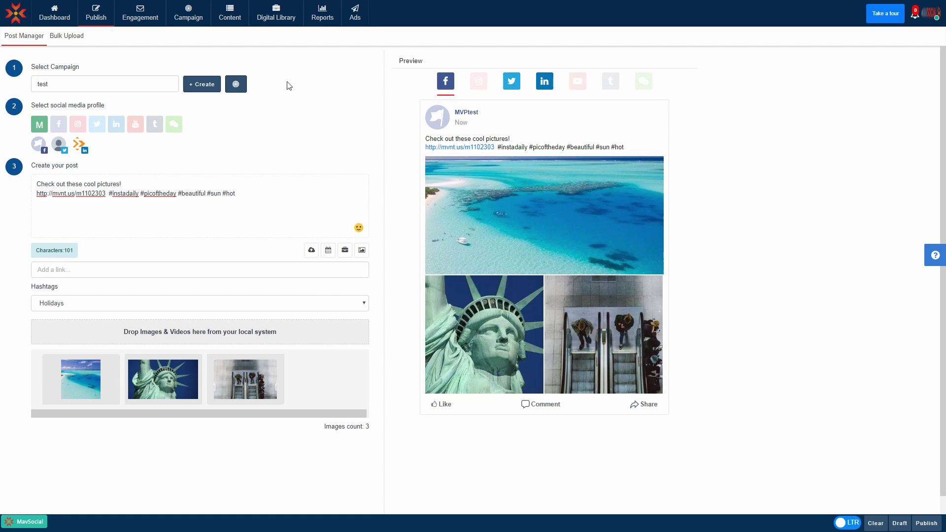
Append 'Uploaded to linkedin!' to the MVP Demo LinkedIn version, check previews, then return to master.
click(115, 127)
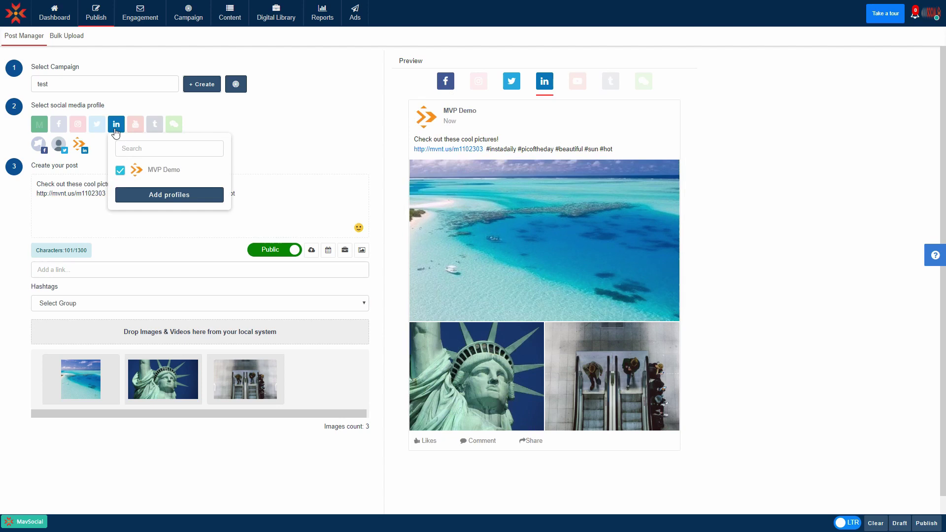
click(115, 133)
click(130, 184)
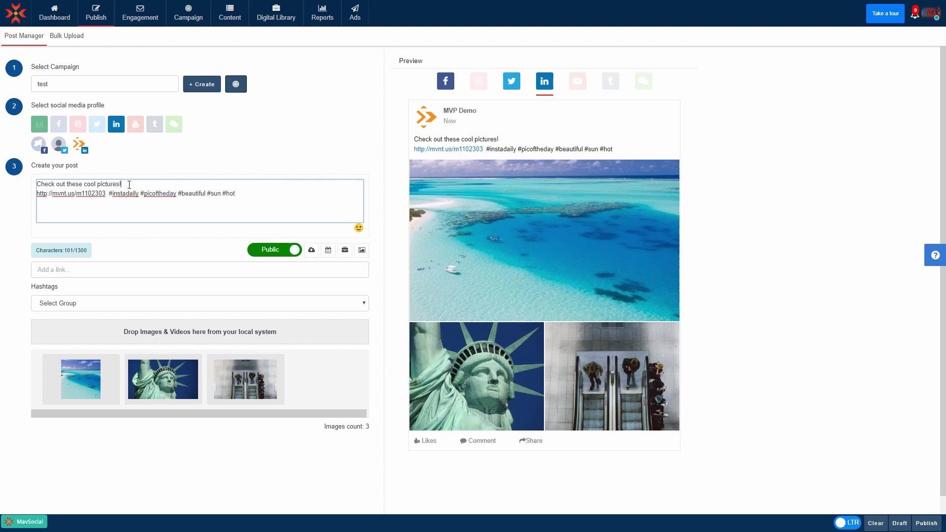
text( Uploaded to linkedin!)
click(512, 82)
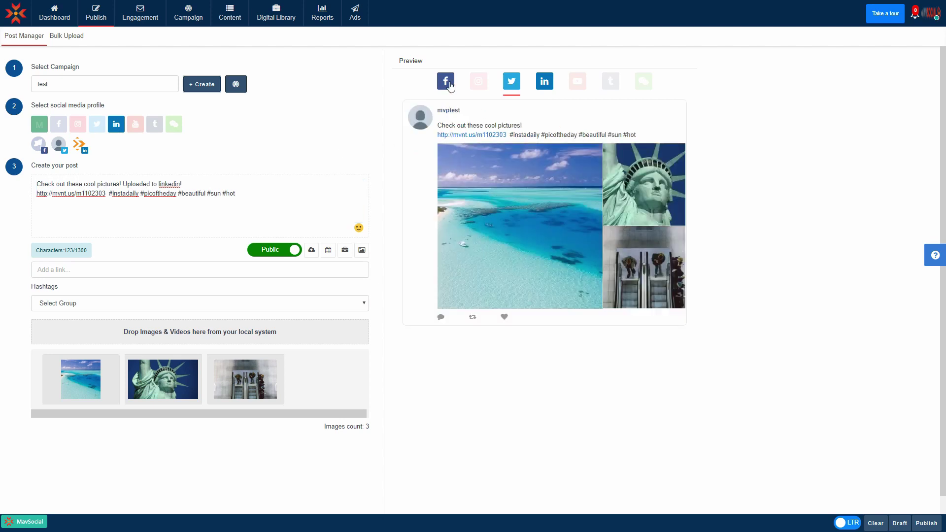
click(445, 81)
click(545, 82)
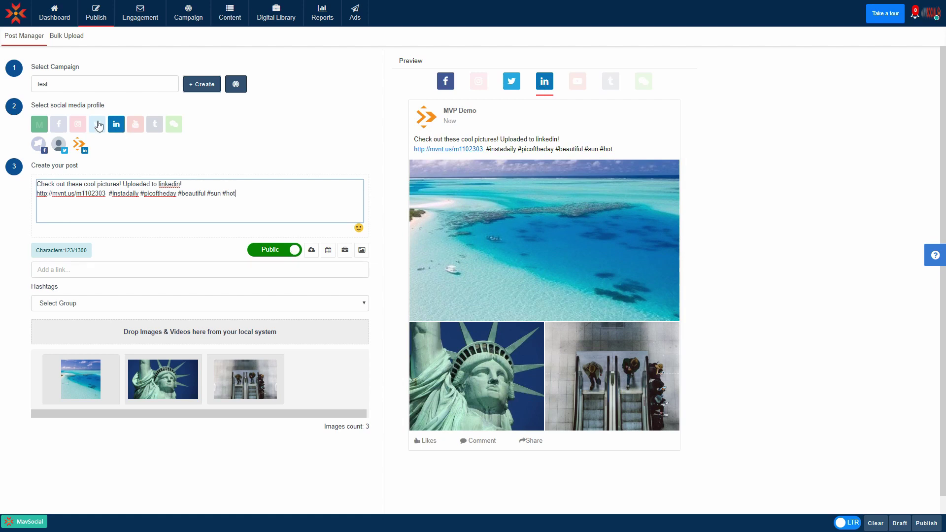
click(39, 126)
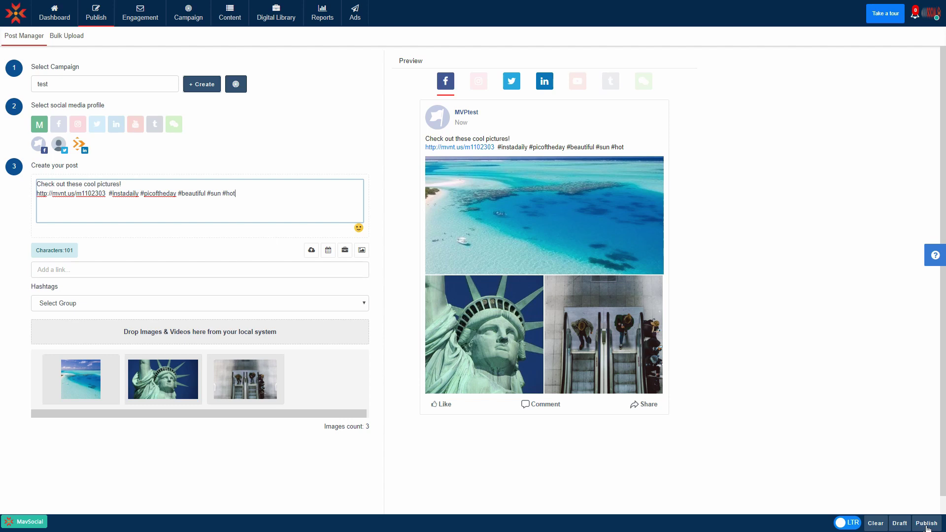
Pick March 4, 2020 at 10:00 AM in the Schedule calendar and confirm.
click(328, 251)
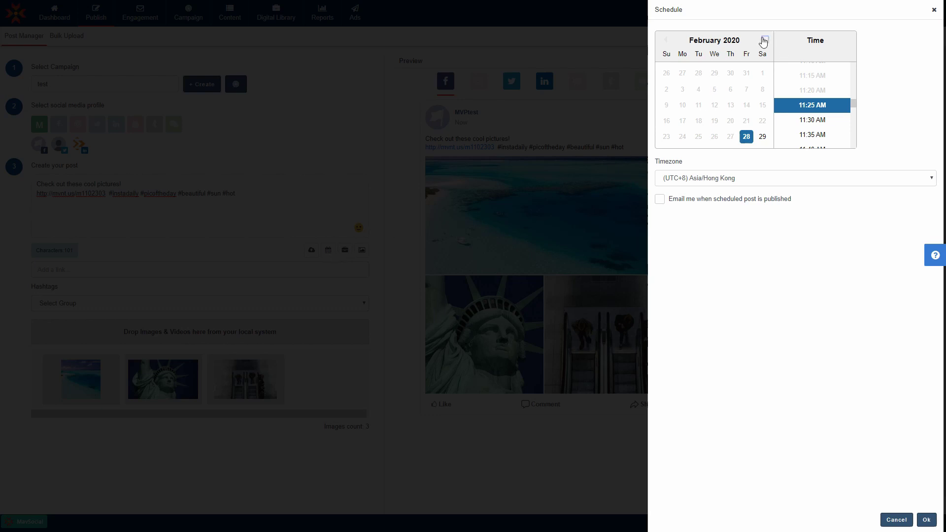
click(764, 40)
click(715, 73)
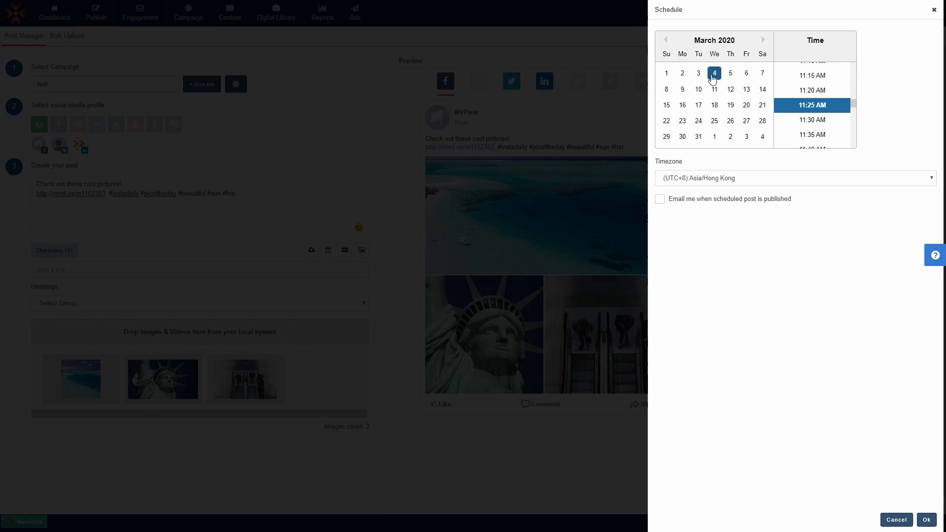
scroll(811, 105, up, 2)
scroll(810, 105, up, 2)
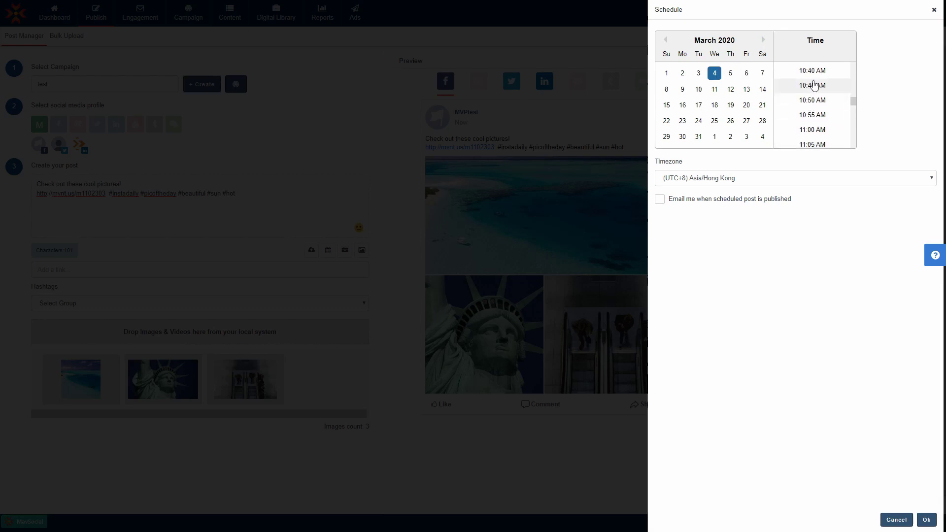
scroll(814, 96, up, 2)
scroll(817, 94, up, 1)
scroll(817, 93, up, 1)
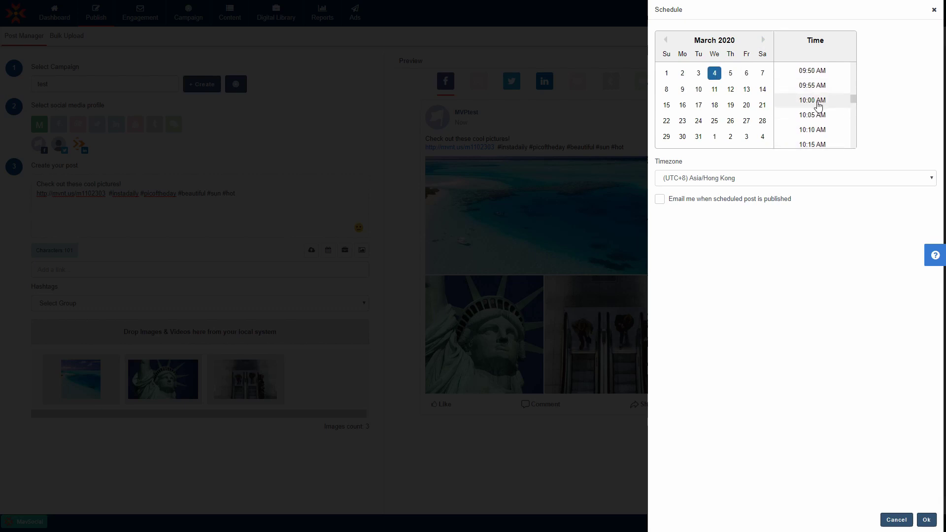
click(818, 102)
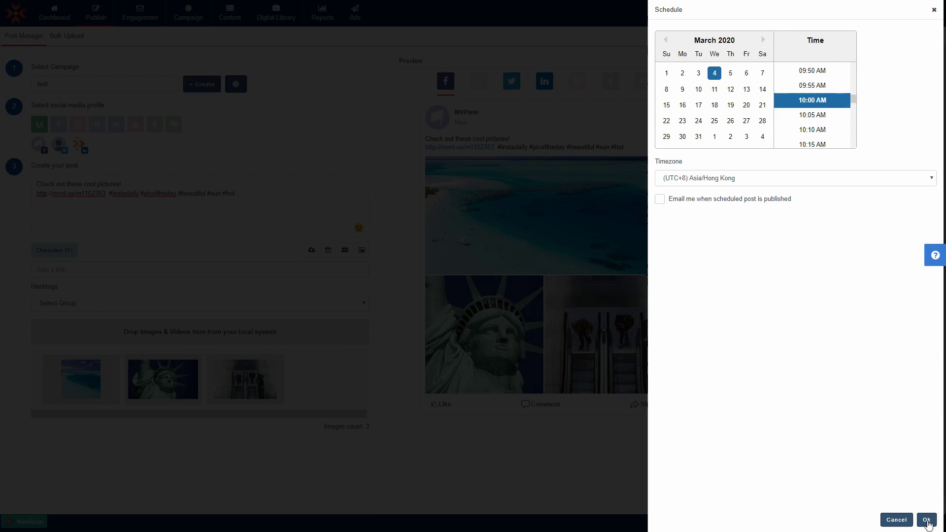
click(927, 519)
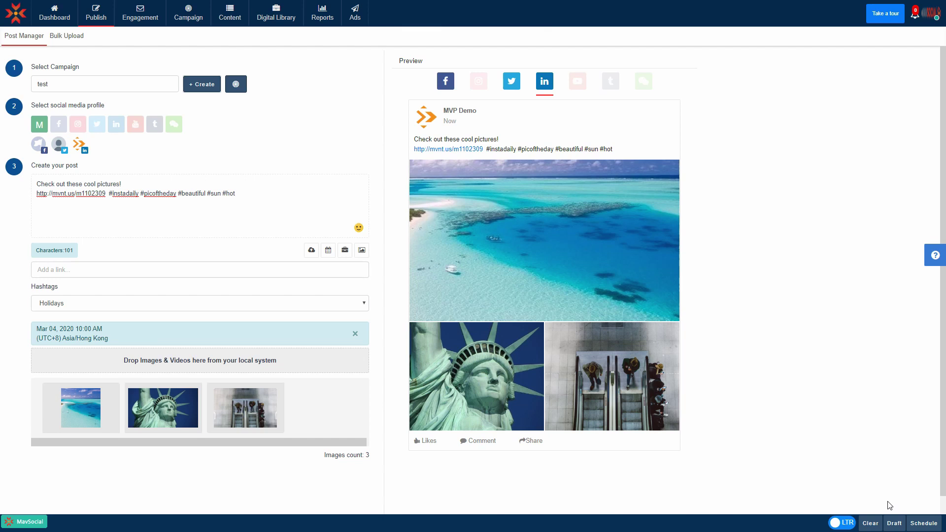
Reschedule the MVPtest Facebook version to March 5, 2020 at 11:00 AM.
click(59, 124)
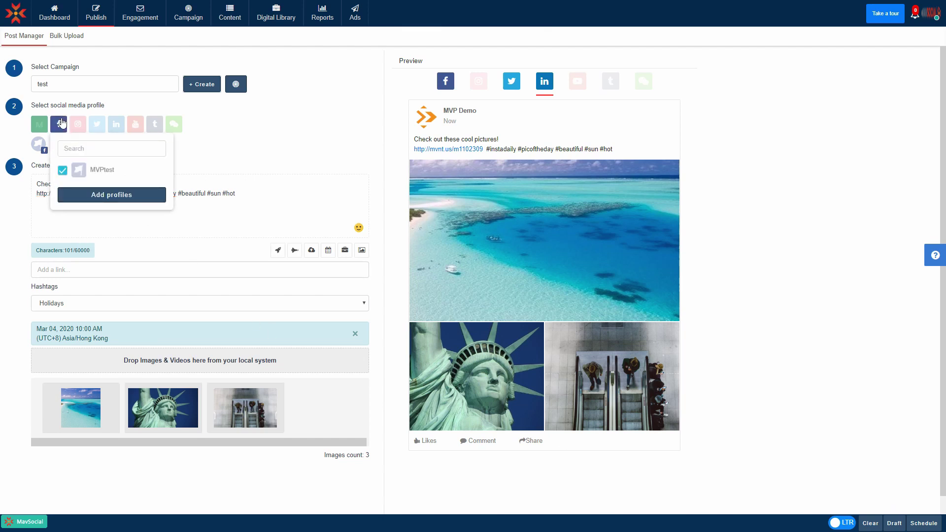
click(110, 194)
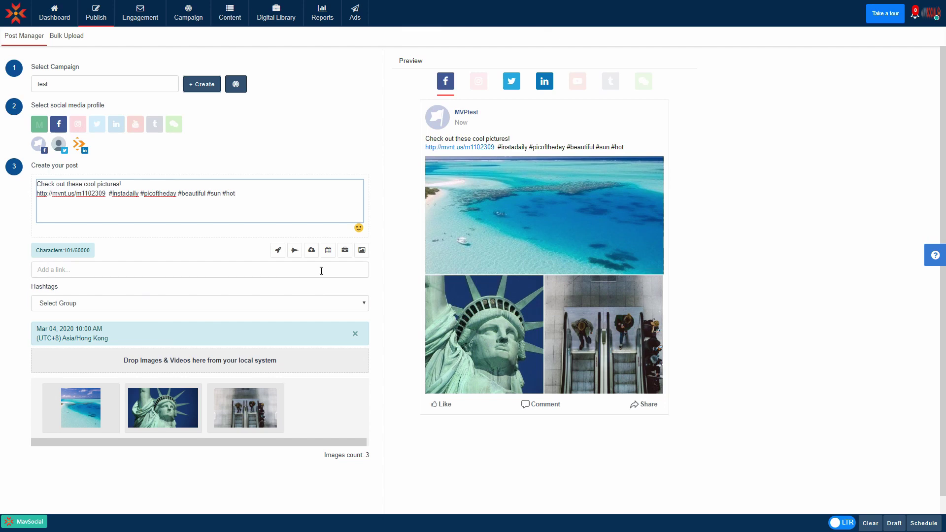
click(329, 250)
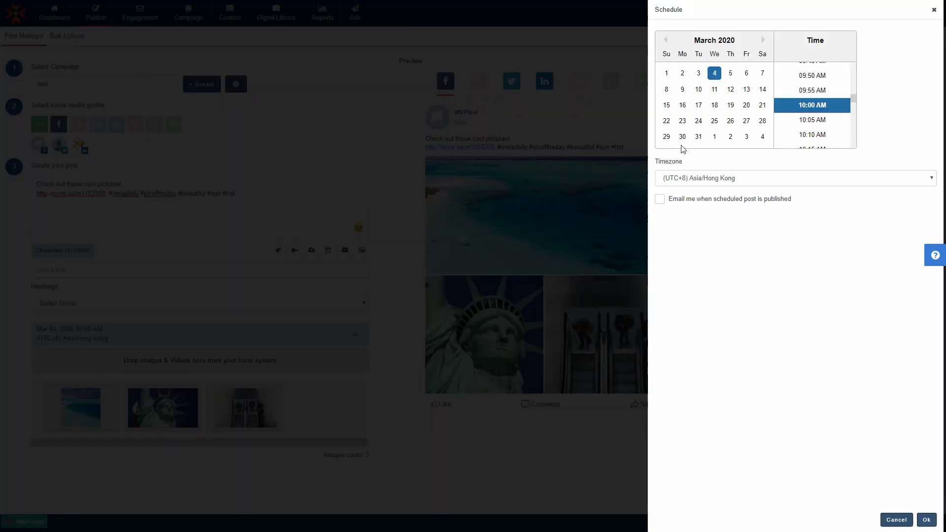
scroll(813, 119, down, 2)
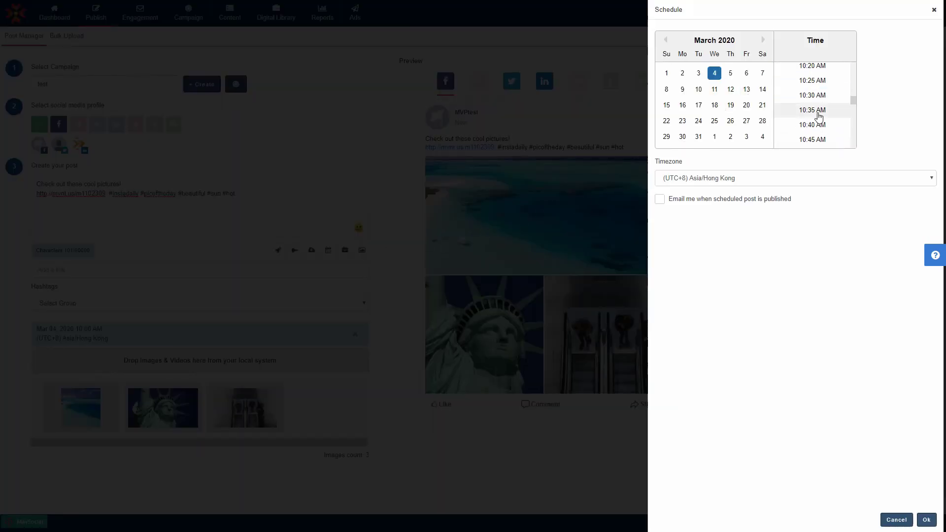
scroll(820, 115, down, 2)
click(813, 88)
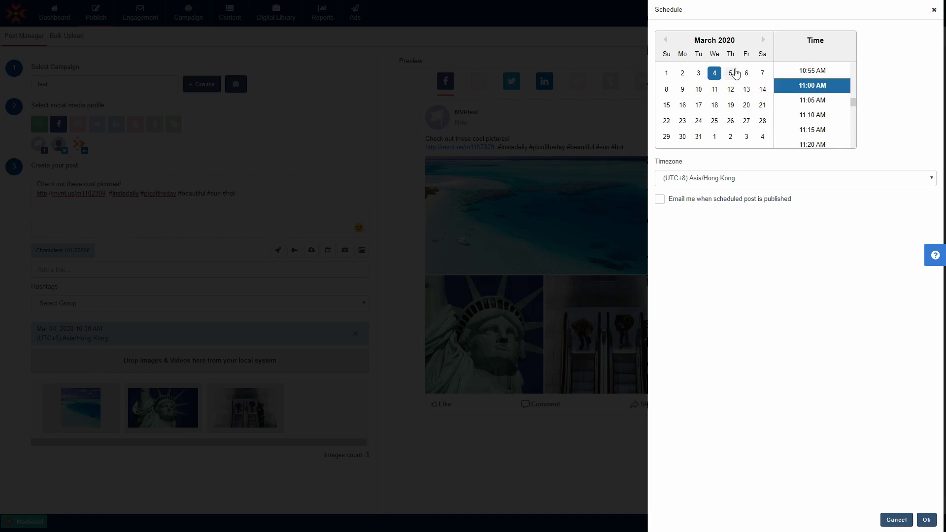
click(732, 74)
click(927, 520)
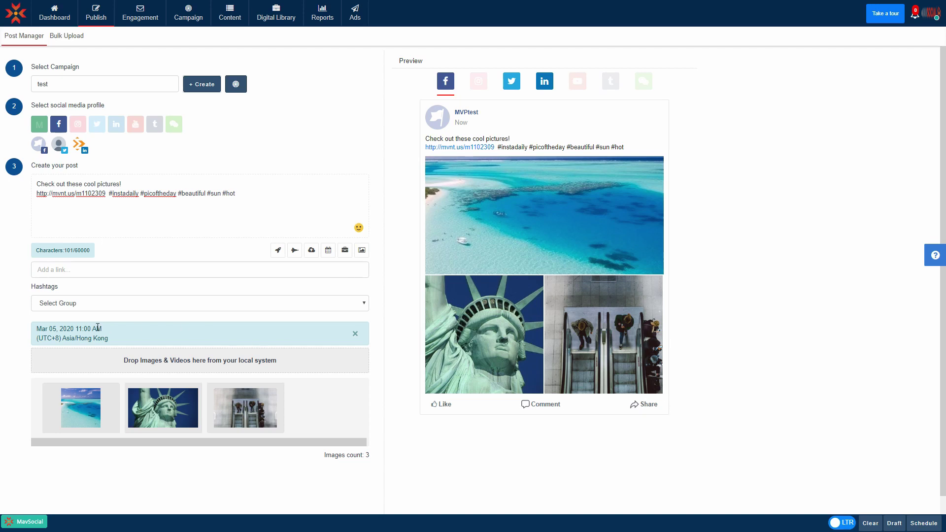
Open the mvptest Twitter version's text, then switch back to the master post.
click(97, 124)
click(118, 184)
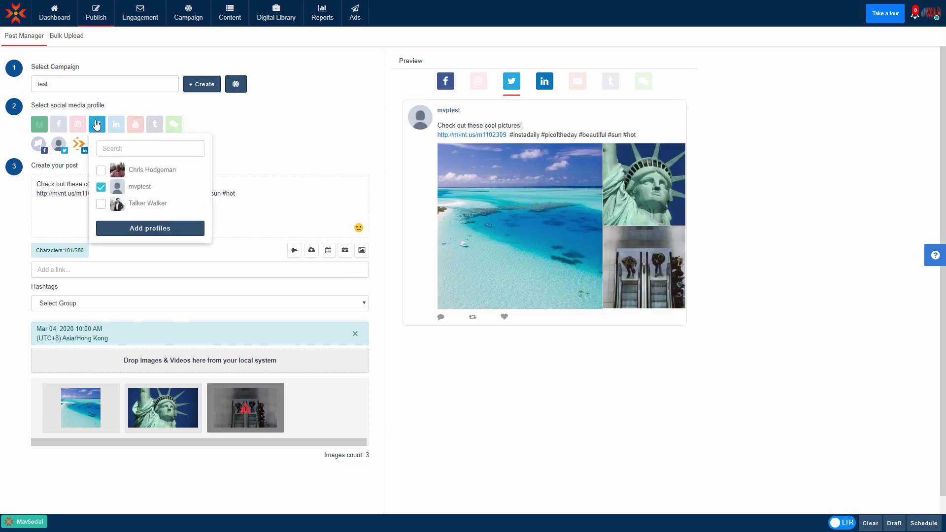
click(58, 264)
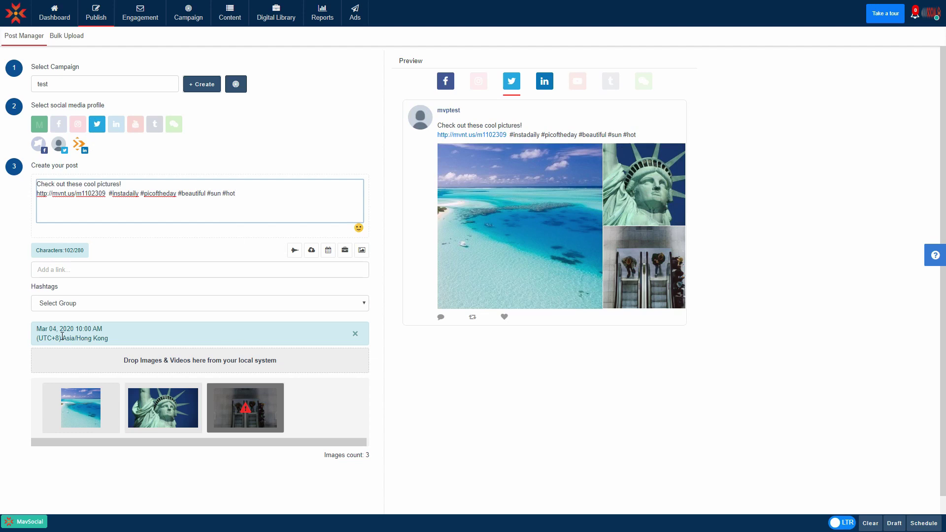
click(40, 125)
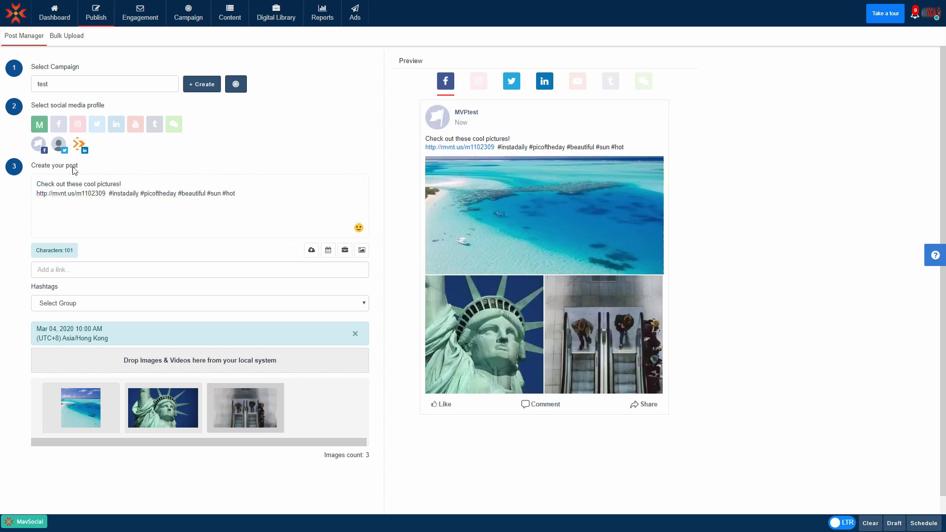